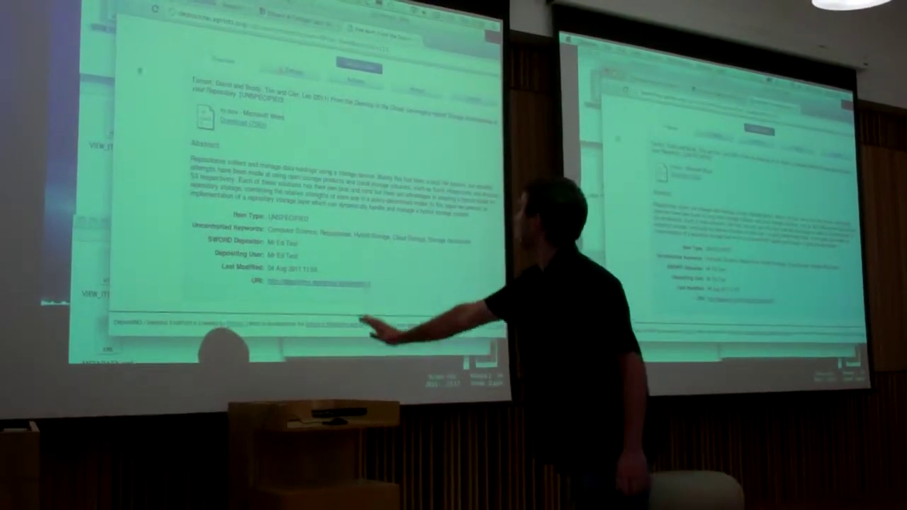
Bring the Finder window with the watched VIEW_ITEM.HTML and METADATA.xml deposit folders in front of the browser.
click(92, 165)
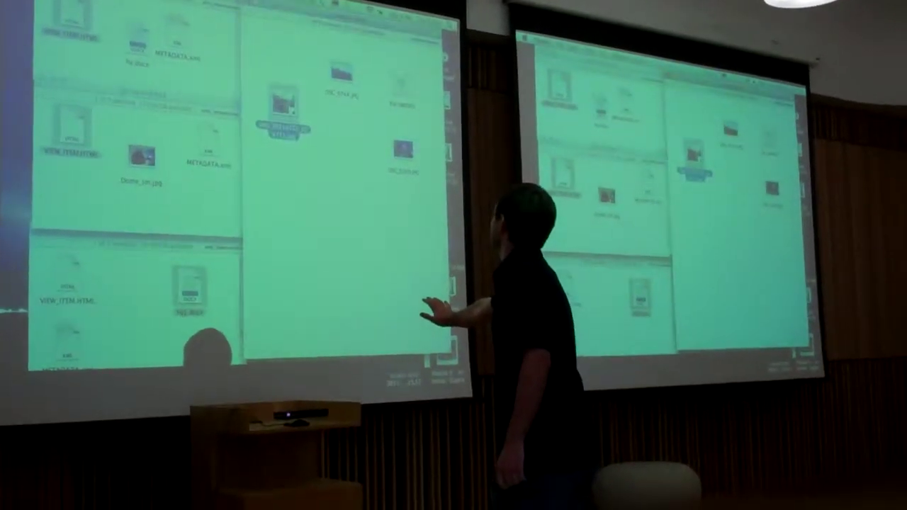
Select the IMG .jpg photo of the jeep on the recovery truck in the right Finder window.
click(291, 131)
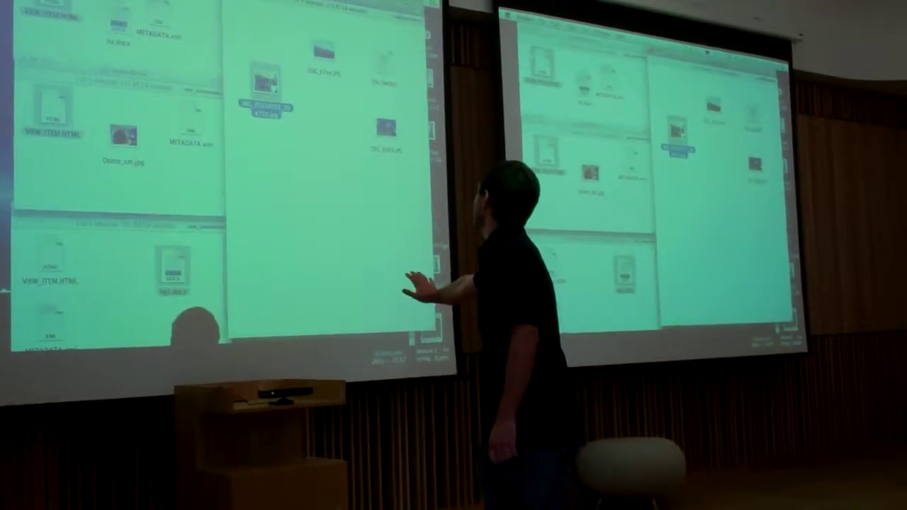